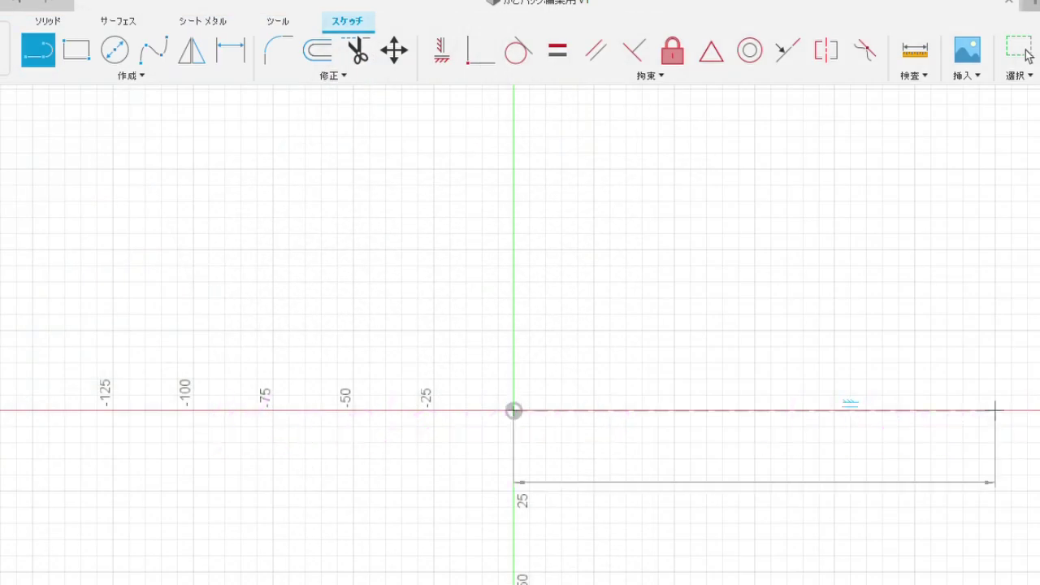
Sketch a horizontal line from the origin, and centre a circle on the origin over the round basket
{"action": "left_click", "coordinate": [1022, 52]}
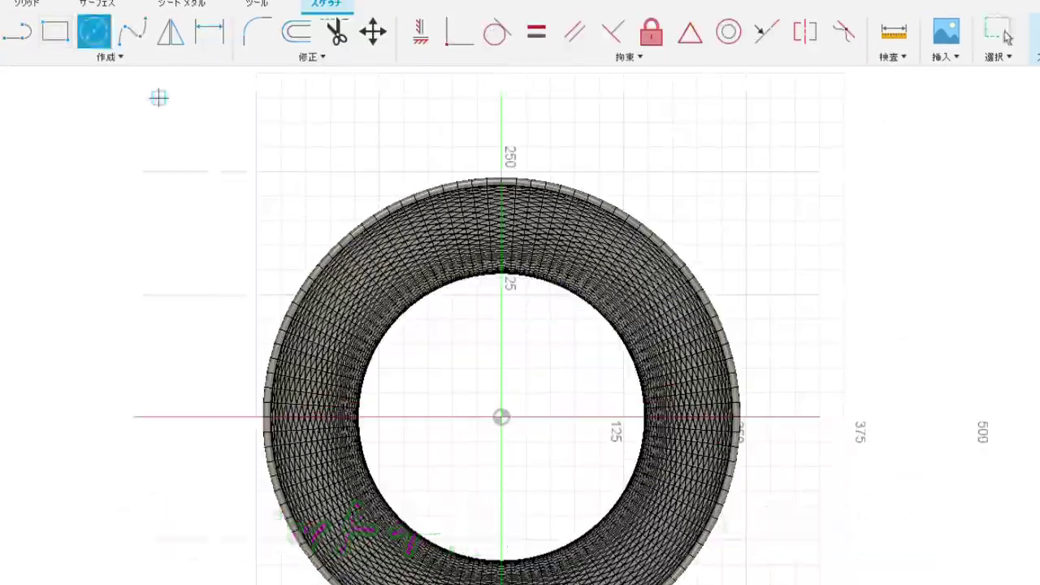
{"action": "left_click", "coordinate": [501, 417]}
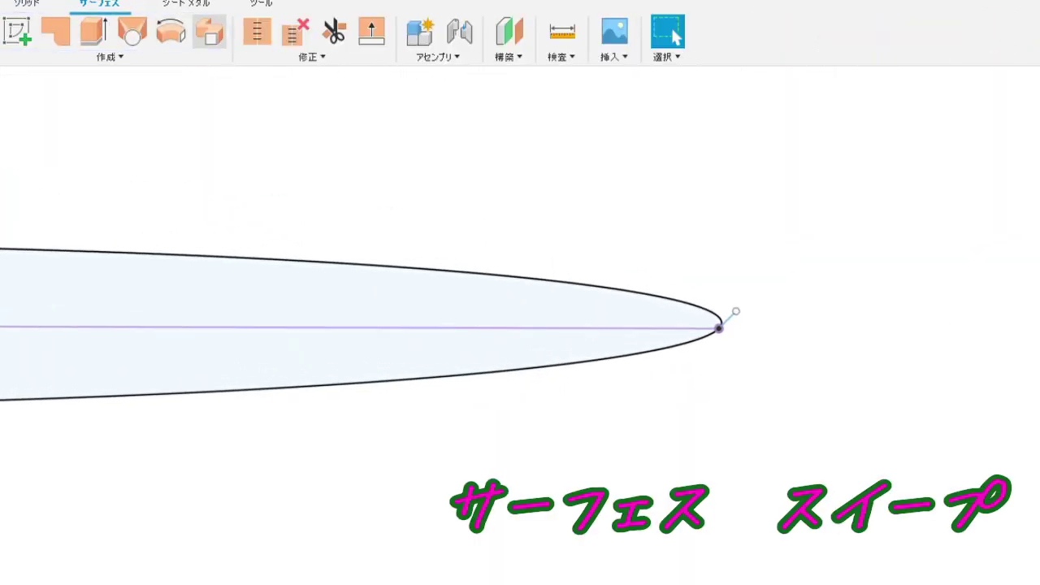
Sweep the short line at the circle's edge around the circle as a surface with a 3600° twist
{"action": "left_click", "coordinate": [210, 31]}
{"action": "left_click", "coordinate": [750, 324]}
{"action": "left_click", "coordinate": [696, 273]}
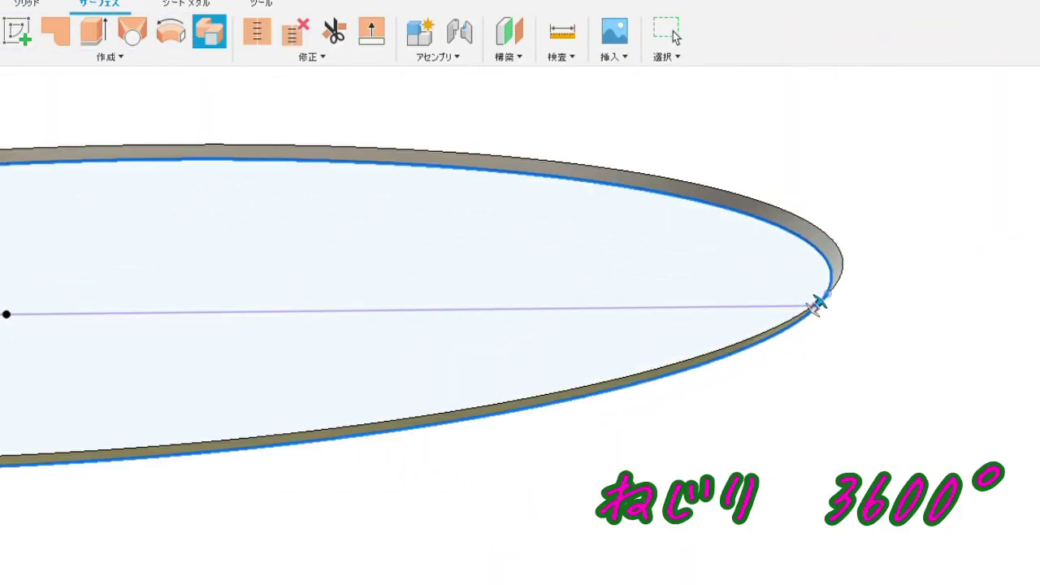
{"action": "key", "text": "Return"}
{"action": "scroll", "coordinate": [365, 353], "scroll_direction": "down", "scroll_amount": 3}
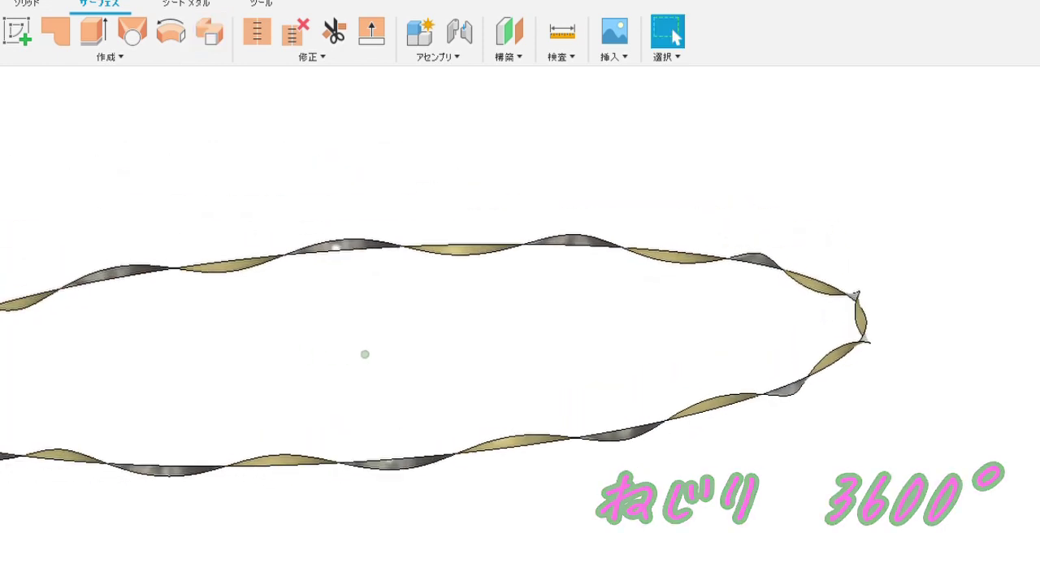
Start a new sketch and include the twisted surface's edge as a 3D projected curve
{"action": "left_click", "coordinate": [16, 32]}
{"action": "left_click", "coordinate": [573, 571]}
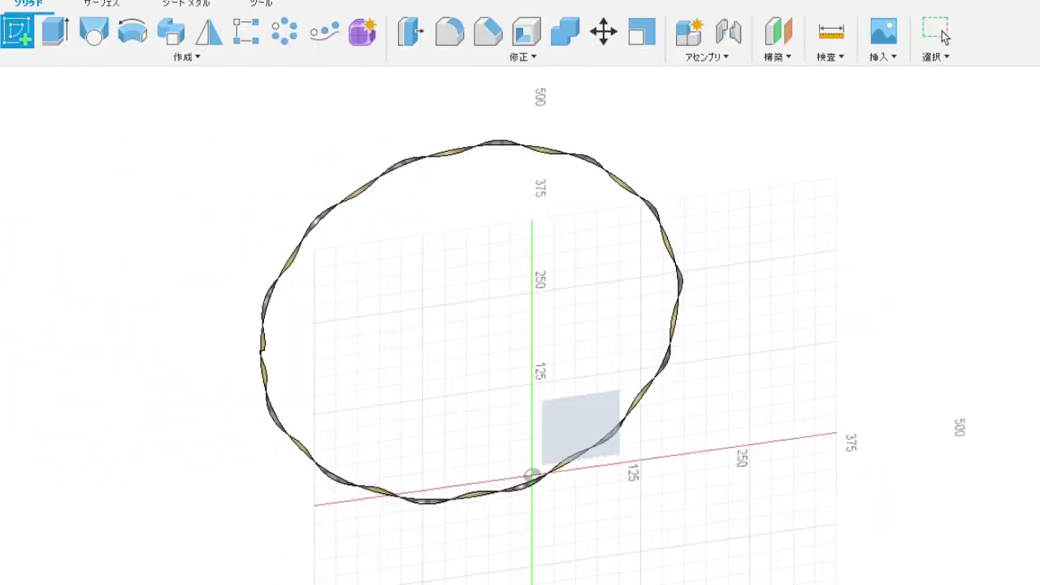
{"action": "middle_click_drag", "start_coordinate": [488, 390], "coordinate": [439, 260], "text": "shift"}
{"action": "scroll", "coordinate": [476, 366], "scroll_direction": "up", "scroll_amount": 4}
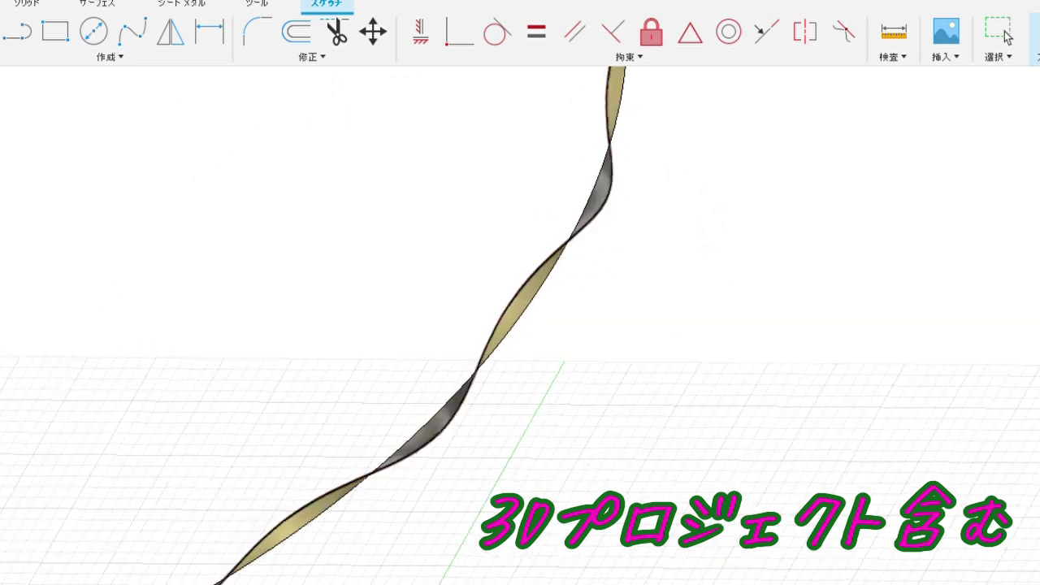
{"action": "scroll", "coordinate": [476, 366], "scroll_direction": "down", "scroll_amount": 4}
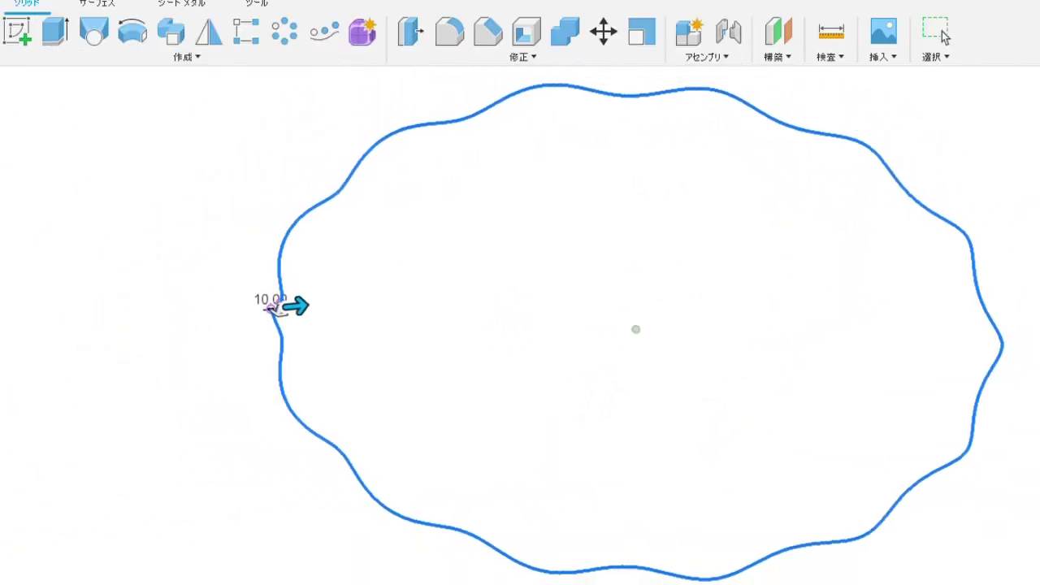
Create a 7 mm pipe along the wavy projected curve
{"action": "type", "text": "7"}
{"action": "middle_click_drag", "start_coordinate": [587, 325], "coordinate": [569, 281], "text": "shift"}
{"action": "key", "text": "Return"}
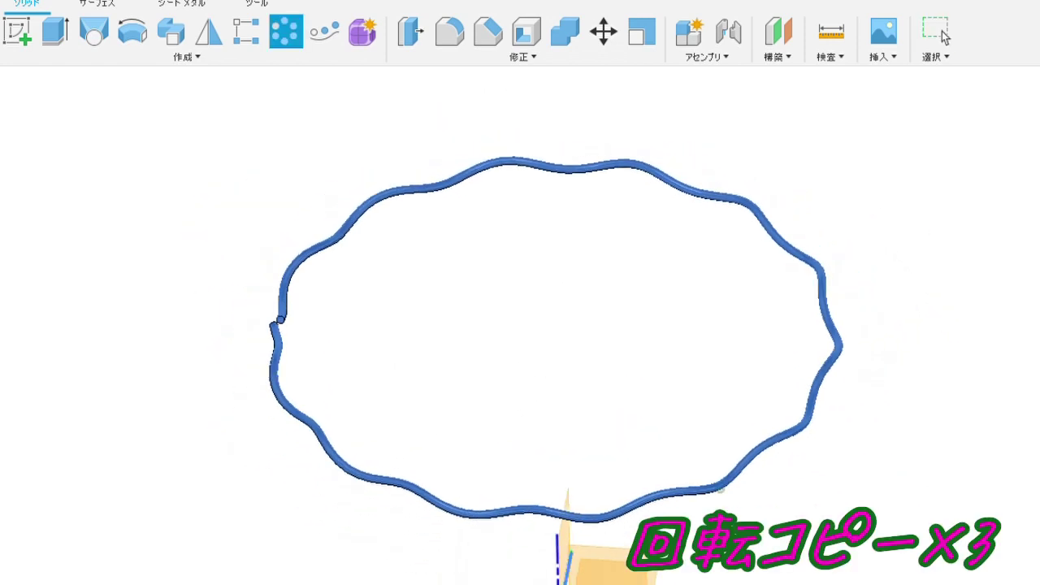
Pattern the wavy pipe circularly about the basket's axis with a quantity of 3
{"action": "middle_click_drag", "start_coordinate": [568, 349], "coordinate": [564, 276], "text": "shift"}
{"action": "scroll", "coordinate": [564, 344], "scroll_direction": "up", "scroll_amount": 2}
{"action": "left_click", "coordinate": [943, 37]}
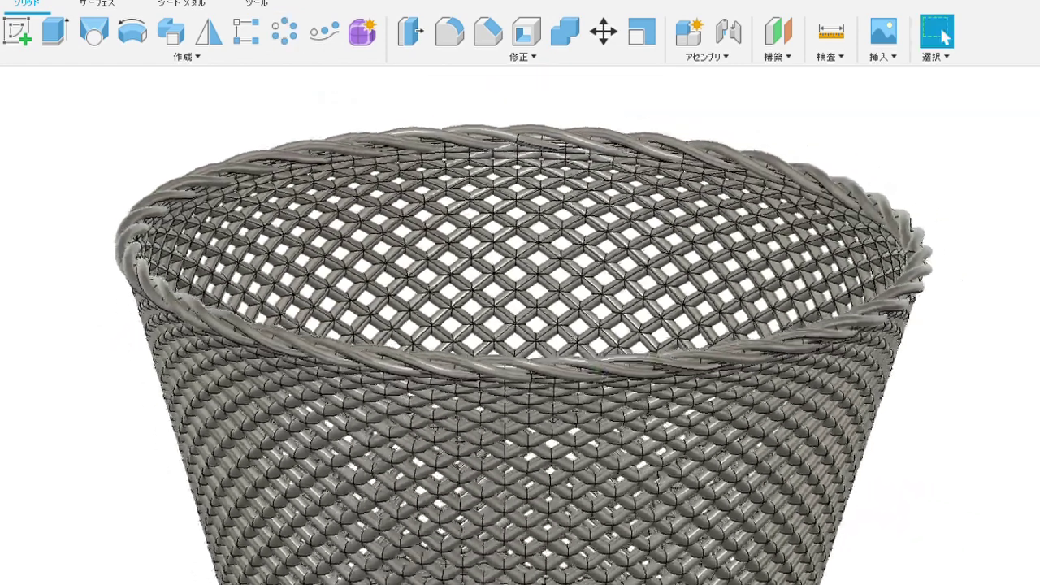
Examine the braided rim and the woven basket body from close up and from the side
{"action": "scroll", "coordinate": [520, 325], "scroll_direction": "up", "scroll_amount": 3}
{"action": "middle_click_drag", "start_coordinate": [520, 349], "coordinate": [521, 293], "text": "shift"}
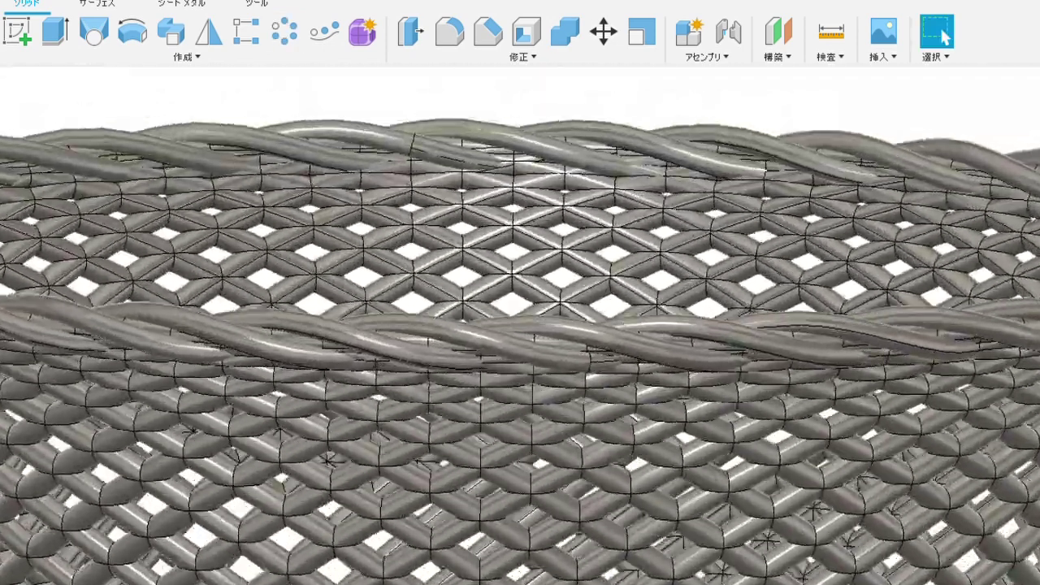
{"action": "scroll", "coordinate": [521, 325], "scroll_direction": "up", "scroll_amount": 3}
{"action": "middle_click_drag", "start_coordinate": [325, 325], "coordinate": [813, 333]}
{"action": "scroll", "coordinate": [520, 325], "scroll_direction": "down", "scroll_amount": 3}
{"action": "middle_click_drag", "start_coordinate": [650, 325], "coordinate": [390, 325]}
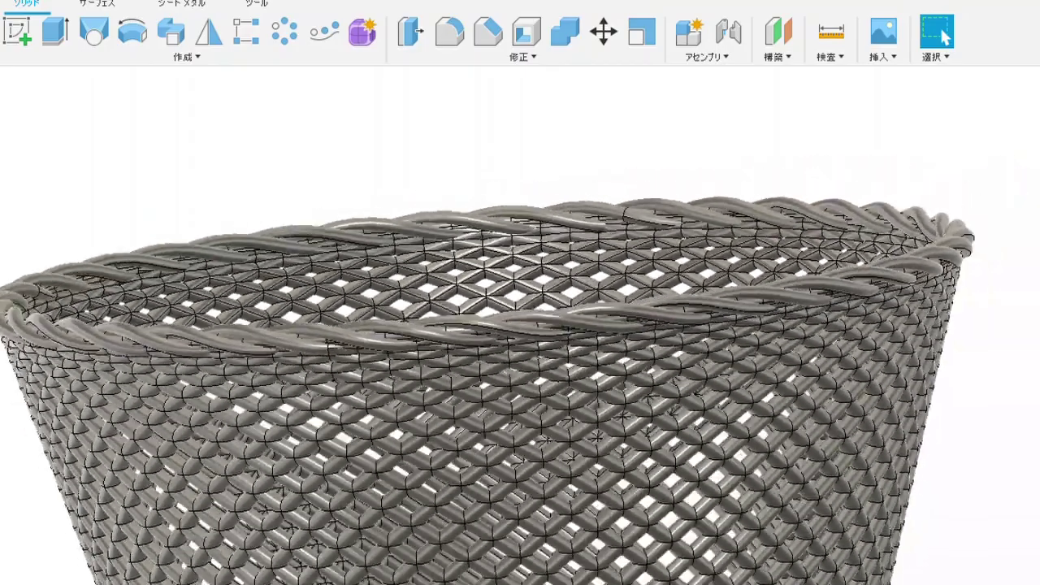
{"action": "scroll", "coordinate": [520, 325], "scroll_direction": "down", "scroll_amount": 3}
Scale the whole basket into a narrow oval and start an ellipse sketch over its opening
{"action": "left_click_drag", "start_coordinate": [173, 138], "coordinate": [910, 576]}
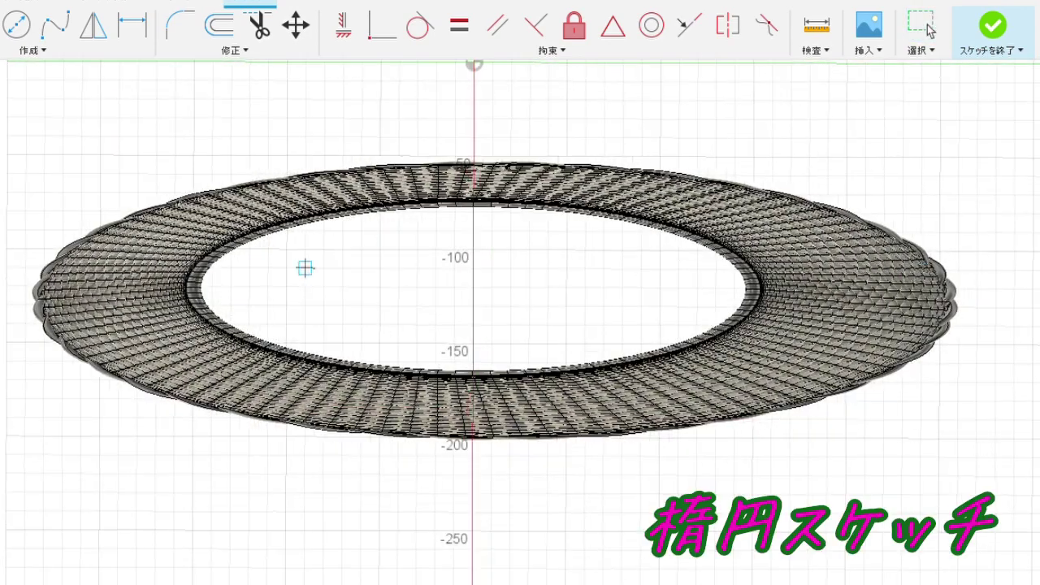
{"action": "middle_click_drag", "start_coordinate": [305, 268], "coordinate": [129, 277], "text": "shift"}
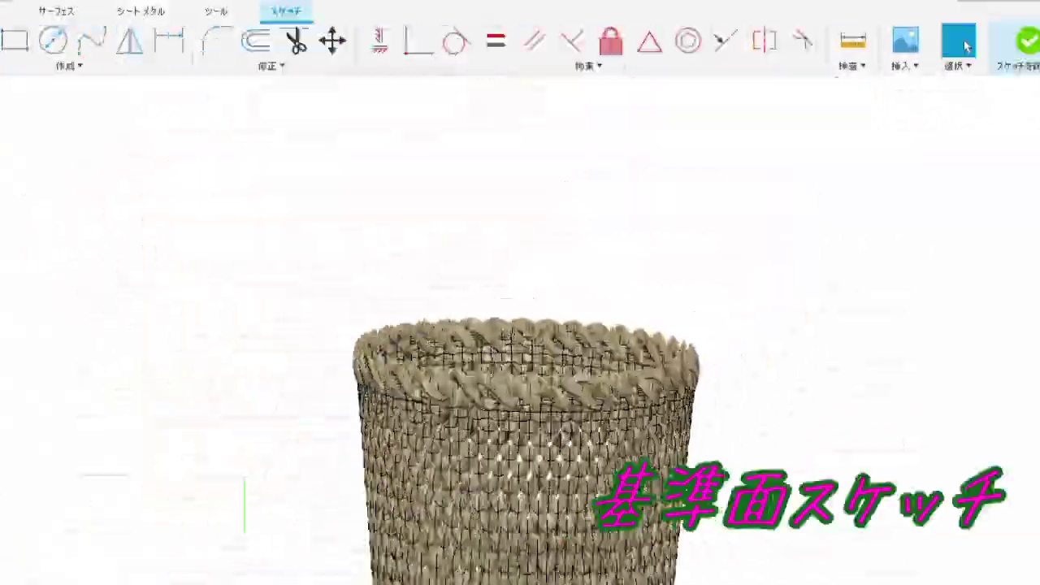
Sketch a circle around the braided rim's cross-section on the reference plane
{"action": "left_click", "coordinate": [53, 41]}
{"action": "middle_click_drag", "start_coordinate": [655, 404], "coordinate": [638, 372], "text": "shift"}
{"action": "scroll", "coordinate": [639, 372], "scroll_direction": "up", "scroll_amount": 2}
{"action": "left_click", "coordinate": [622, 372]}
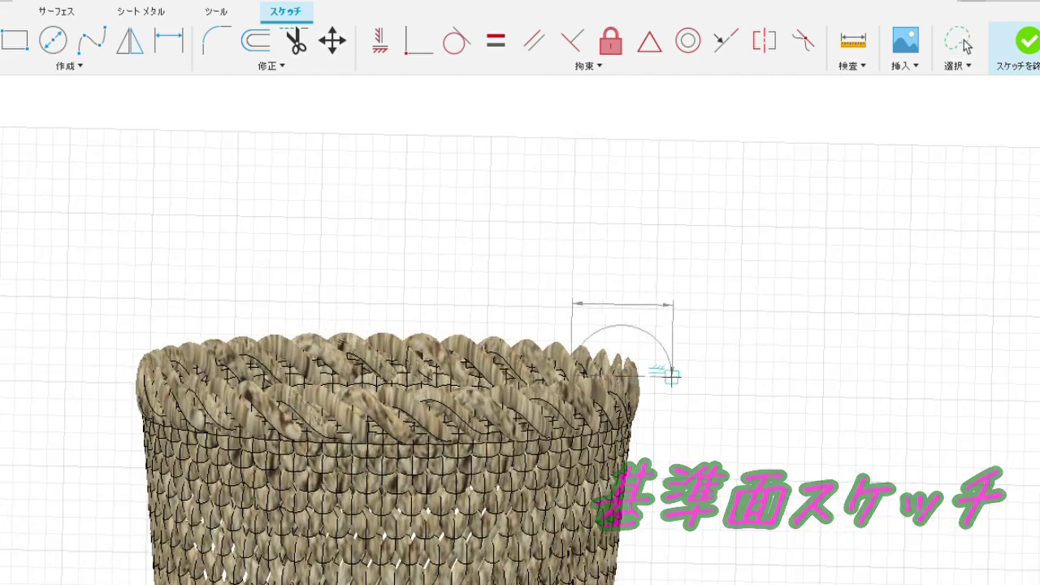
{"action": "scroll", "coordinate": [641, 373], "scroll_direction": "up", "scroll_amount": 4}
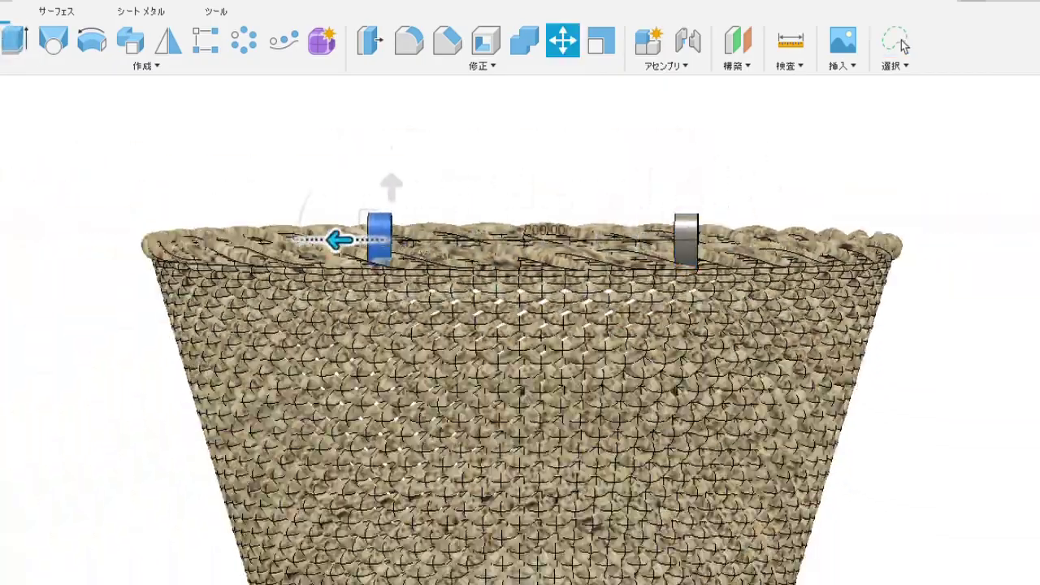
Move copies of the metal band and the carrying ring into place along the basket's rim
{"action": "left_click_drag", "start_coordinate": [339, 240], "coordinate": [323, 239]}
{"action": "middle_click_drag", "start_coordinate": [323, 239], "coordinate": [332, 241], "text": "shift"}
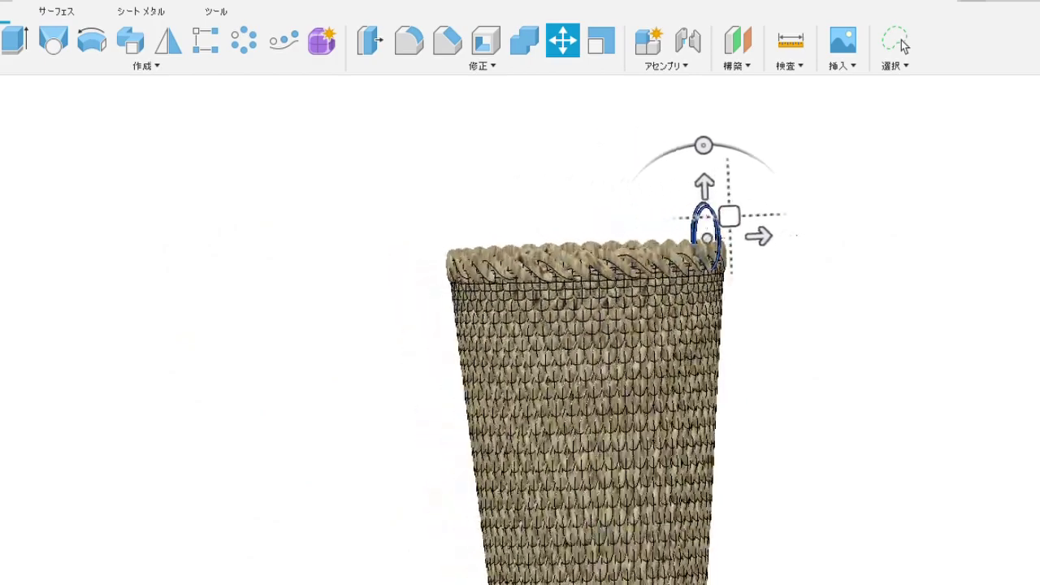
{"action": "left_click", "coordinate": [896, 41]}
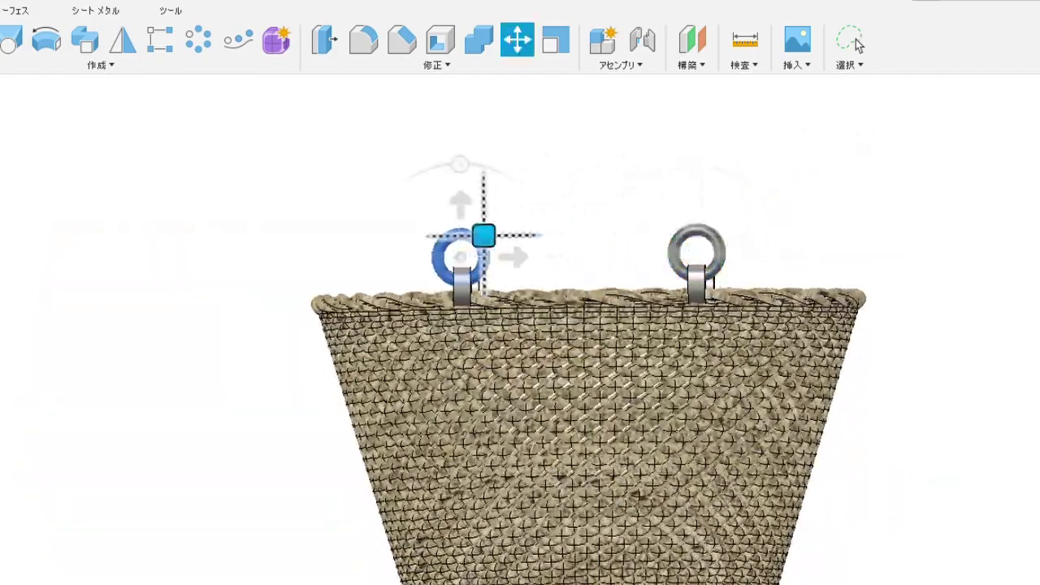
{"action": "left_click", "coordinate": [850, 41]}
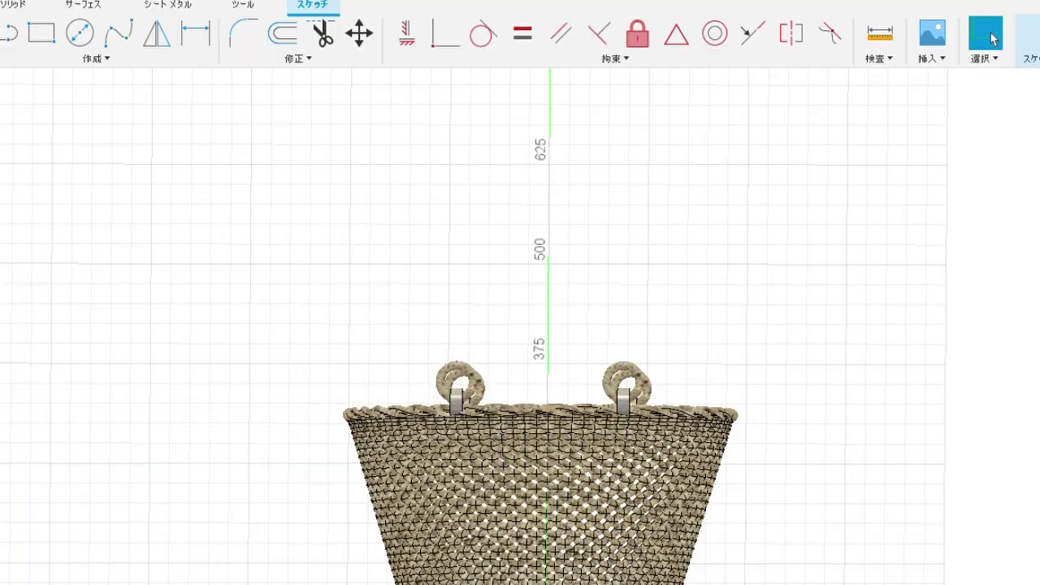
Sketch a large circle spanning the two rings above the rim as the handle's path
{"action": "key", "text": "c"}
{"action": "scroll", "coordinate": [560, 314], "scroll_direction": "up", "scroll_amount": 2}
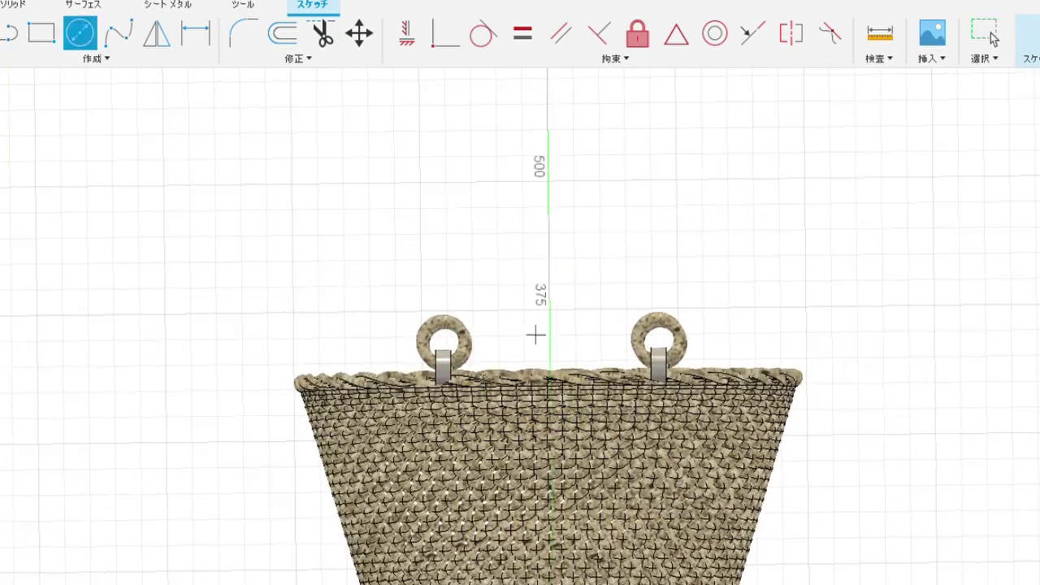
{"action": "left_click", "coordinate": [503, 277]}
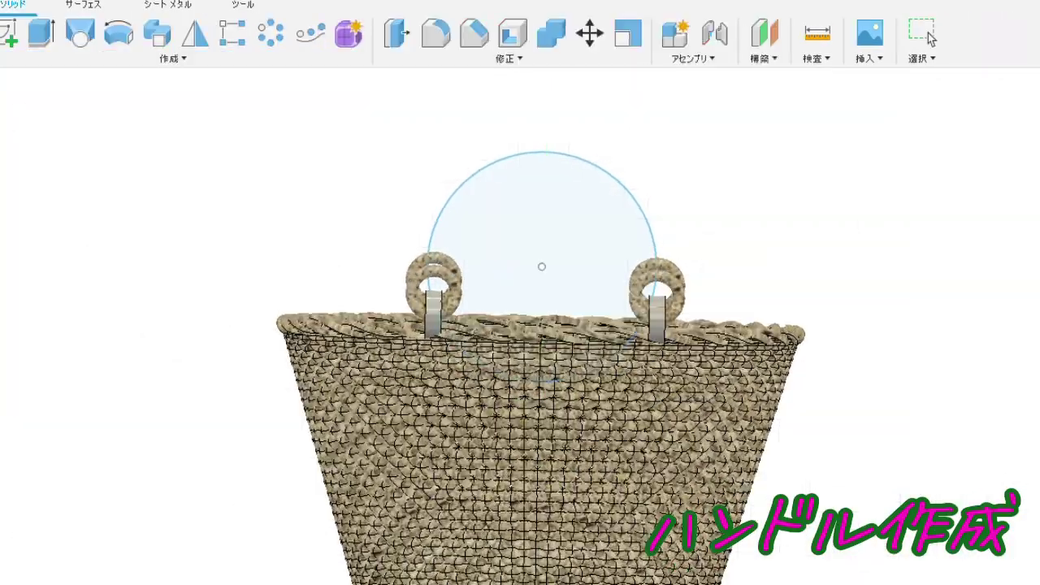
{"action": "type", "text": "3"}
{"action": "scroll", "coordinate": [548, 329], "scroll_direction": "up", "scroll_amount": 2}
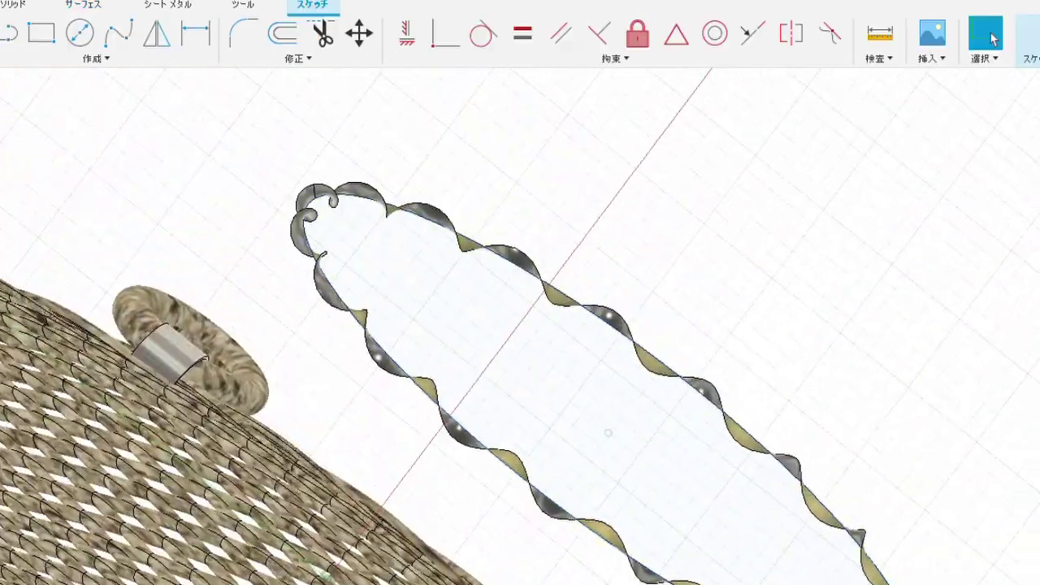
Include the edge of the handle's twisted surface in the sketch as a 3D projected curve
{"action": "middle_click_drag", "start_coordinate": [548, 358], "coordinate": [560, 346], "text": "shift"}
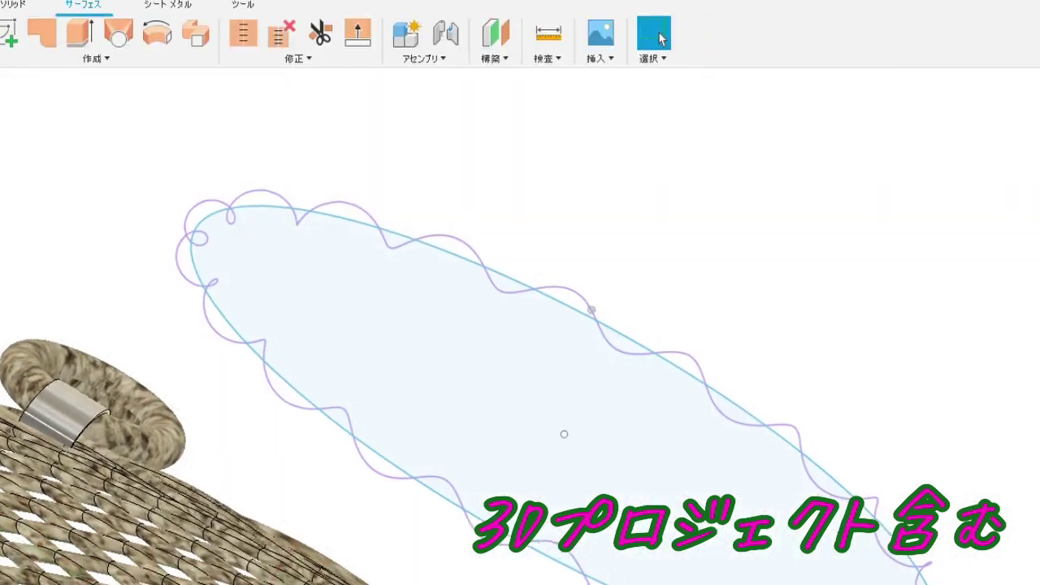
{"action": "middle_click_drag", "start_coordinate": [564, 365], "coordinate": [520, 325], "text": "shift"}
{"action": "middle_click_drag", "start_coordinate": [520, 325], "coordinate": [553, 317], "text": "shift"}
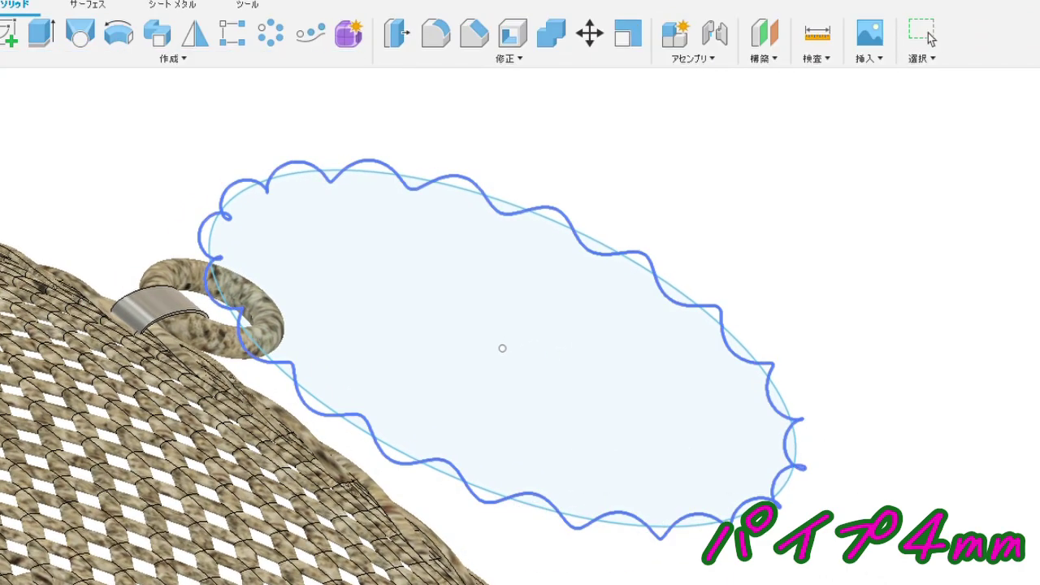
Create a 4 mm pipe along the handle's wavy curve and pattern it circularly with a quantity of 3
{"action": "middle_click_drag", "start_coordinate": [701, 510], "coordinate": [682, 524], "text": "shift"}
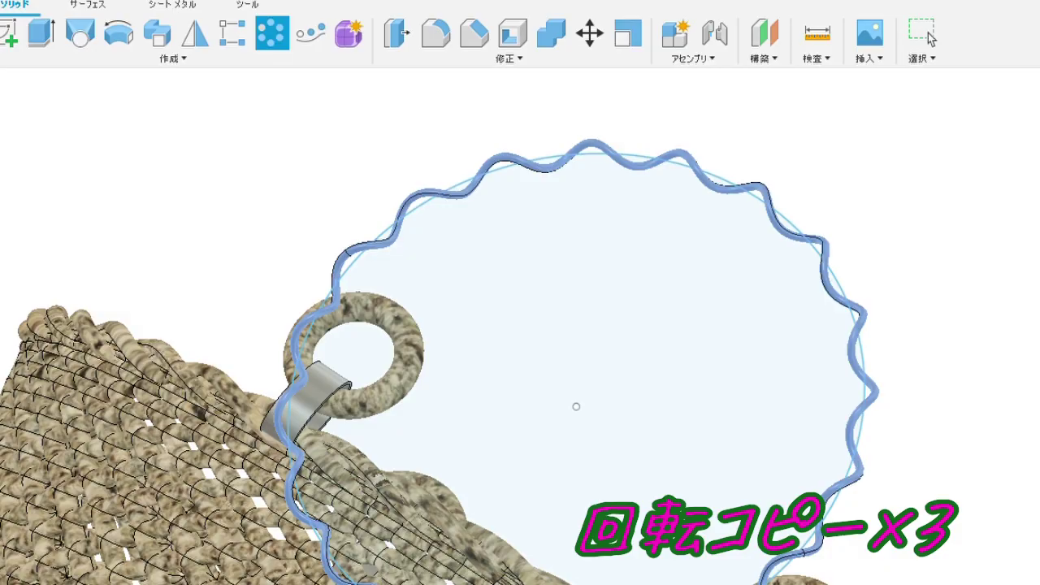
{"action": "mouse_move", "coordinate": [576, 406]}
{"action": "middle_mouse_down", "text": "shift"}
{"action": "mouse_move", "coordinate": [564, 441]}
{"action": "mouse_move", "coordinate": [642, 397]}
{"action": "mouse_move", "coordinate": [648, 356]}
{"action": "mouse_move", "coordinate": [439, 333]}
{"action": "middle_mouse_up", "text": "shift"}
{"action": "key", "text": "Return"}
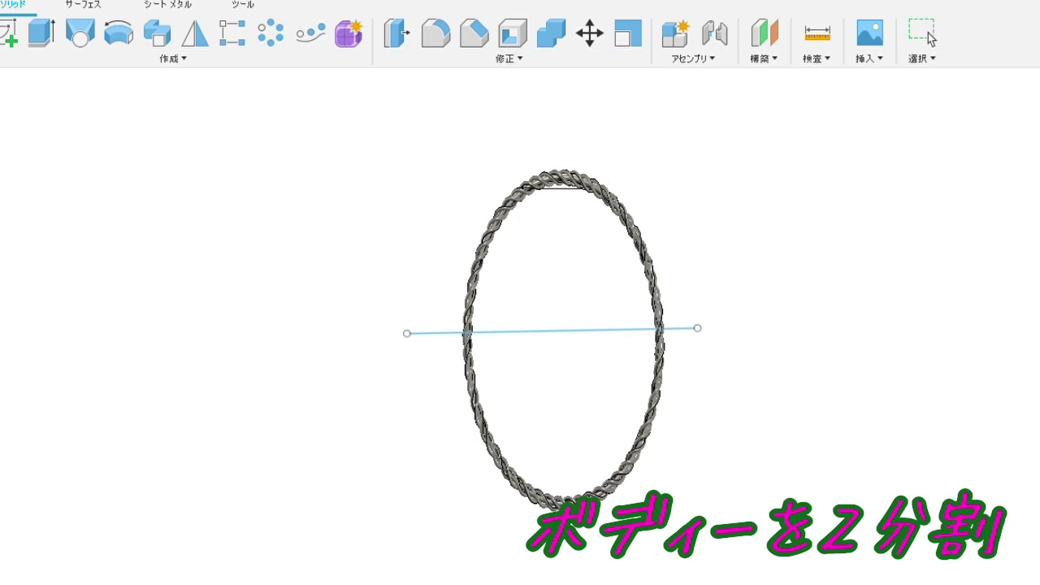
Split the twisted rope ring's bodies into two halves along the sketched horizontal line
{"action": "left_click_drag", "start_coordinate": [288, 119], "coordinate": [861, 578]}
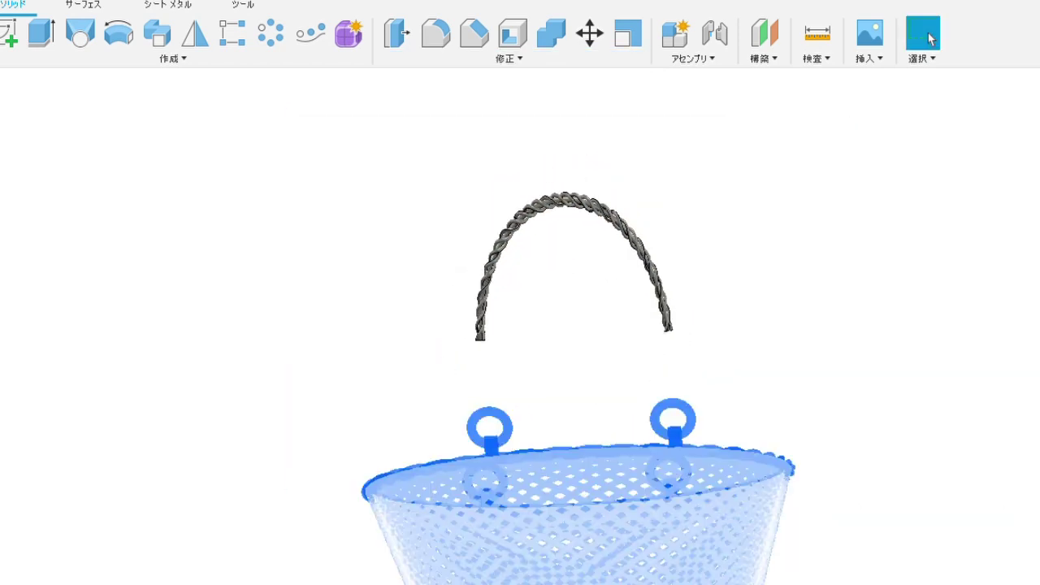
Move the upper half of the split rope down towards one pair of rings on the basket
{"action": "key", "text": "m"}
{"action": "left_click_drag", "start_coordinate": [374, 214], "coordinate": [819, 452]}
{"action": "middle_click_drag", "start_coordinate": [520, 390], "coordinate": [699, 308]}
{"action": "left_click_drag", "start_coordinate": [538, 339], "coordinate": [512, 343]}
{"action": "left_click_drag", "start_coordinate": [519, 260], "coordinate": [580, 306]}
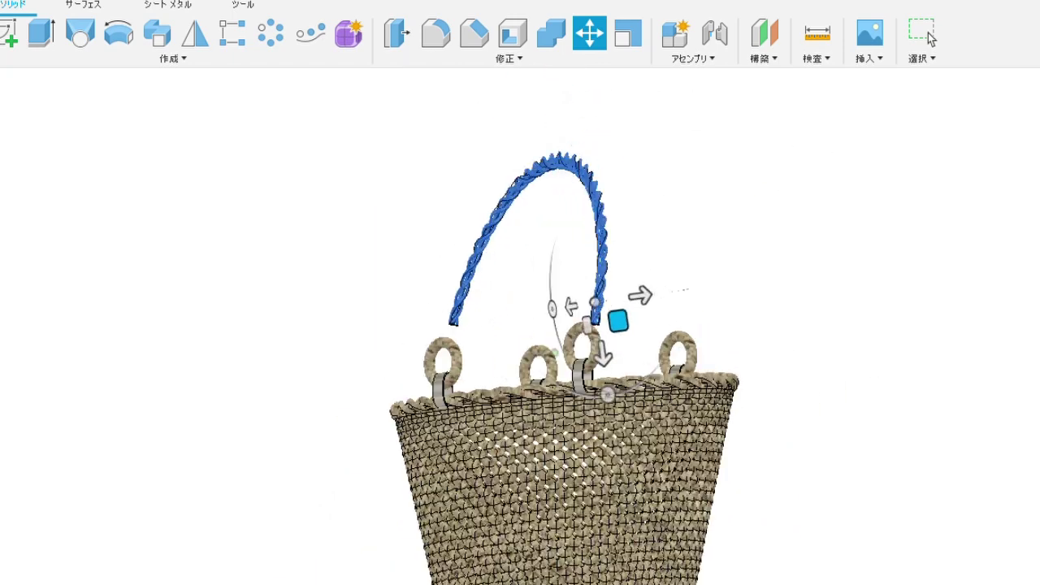
Align both ends of the first rope handle with the two rings on one side of the basket
{"action": "middle_click_drag", "start_coordinate": [504, 304], "coordinate": [613, 278], "text": "shift"}
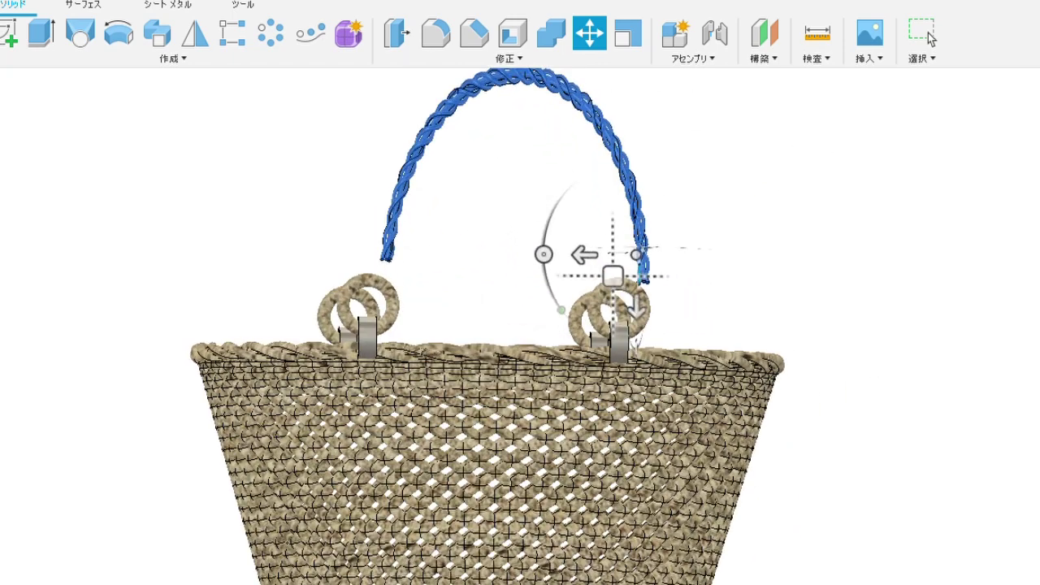
{"action": "left_click_drag", "start_coordinate": [612, 276], "coordinate": [574, 284]}
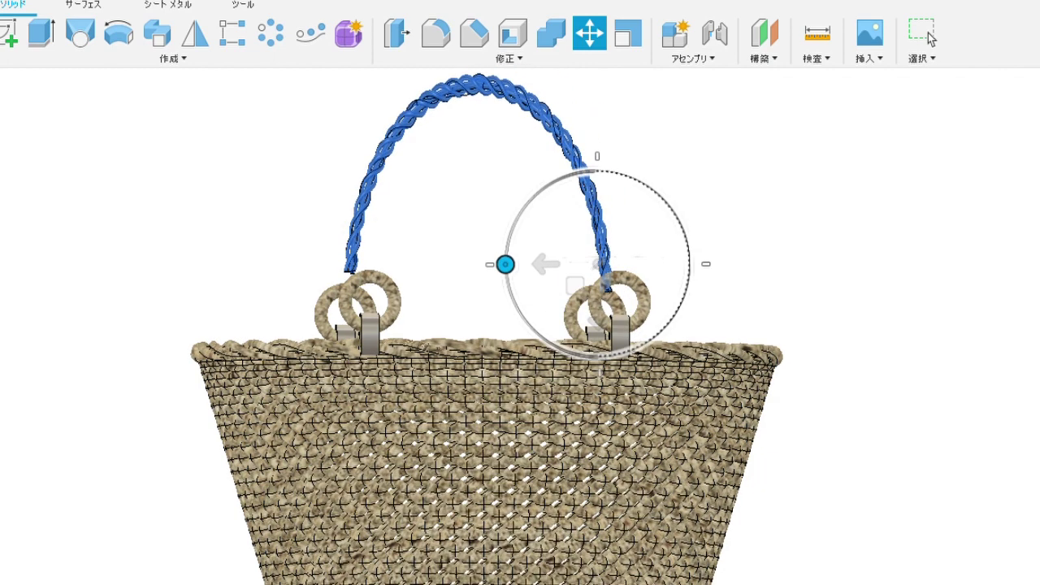
{"action": "middle_click_drag", "start_coordinate": [506, 264], "coordinate": [569, 284], "text": "shift"}
{"action": "left_click_drag", "start_coordinate": [575, 284], "coordinate": [581, 277]}
{"action": "middle_click_drag", "start_coordinate": [581, 278], "coordinate": [662, 275], "text": "shift"}
{"action": "left_click", "coordinate": [931, 37]}
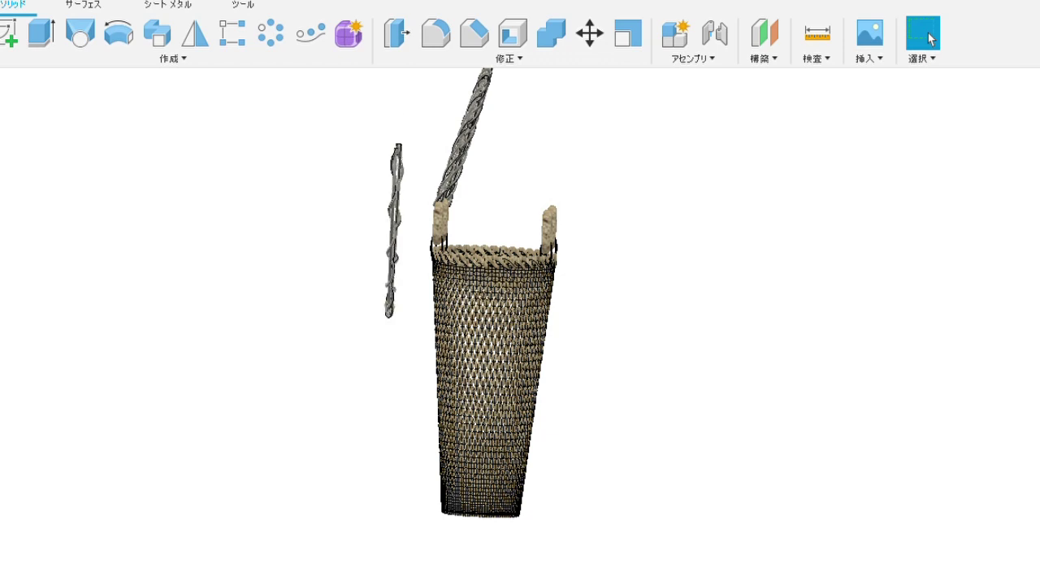
Move the second rope half onto the opposite pair of rings, leaning inward like the first handle
{"action": "middle_click_drag", "start_coordinate": [422, 260], "coordinate": [471, 272], "text": "shift"}
{"action": "left_click_drag", "start_coordinate": [356, 111], "coordinate": [560, 156]}
{"action": "scroll", "coordinate": [560, 156], "scroll_direction": "up", "scroll_amount": 1}
{"action": "middle_click_drag", "start_coordinate": [560, 159], "coordinate": [555, 239]}
{"action": "left_click_drag", "start_coordinate": [554, 239], "coordinate": [571, 141]}
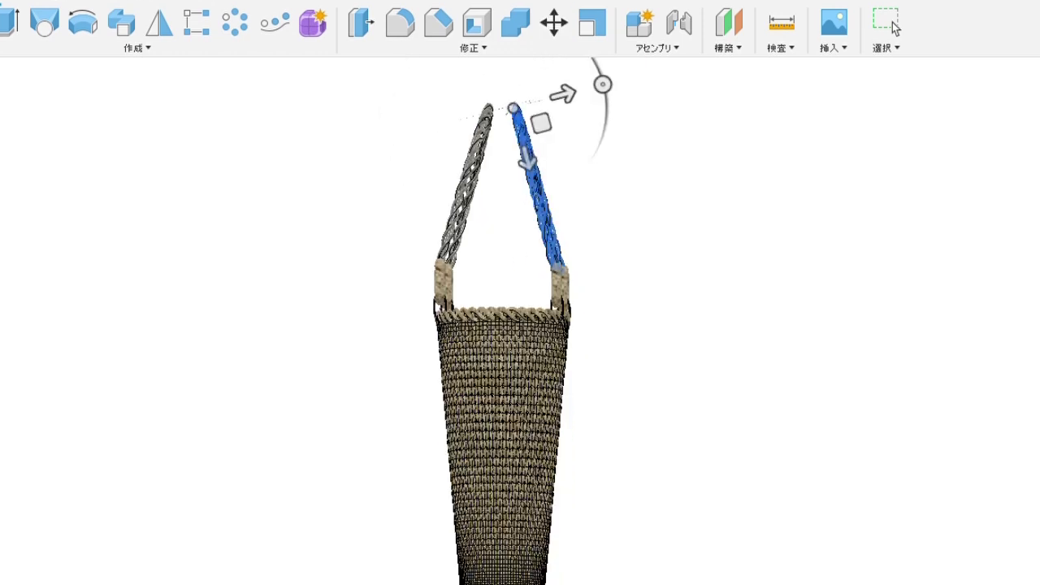
{"action": "scroll", "coordinate": [561, 123], "scroll_direction": "up", "scroll_amount": 5}
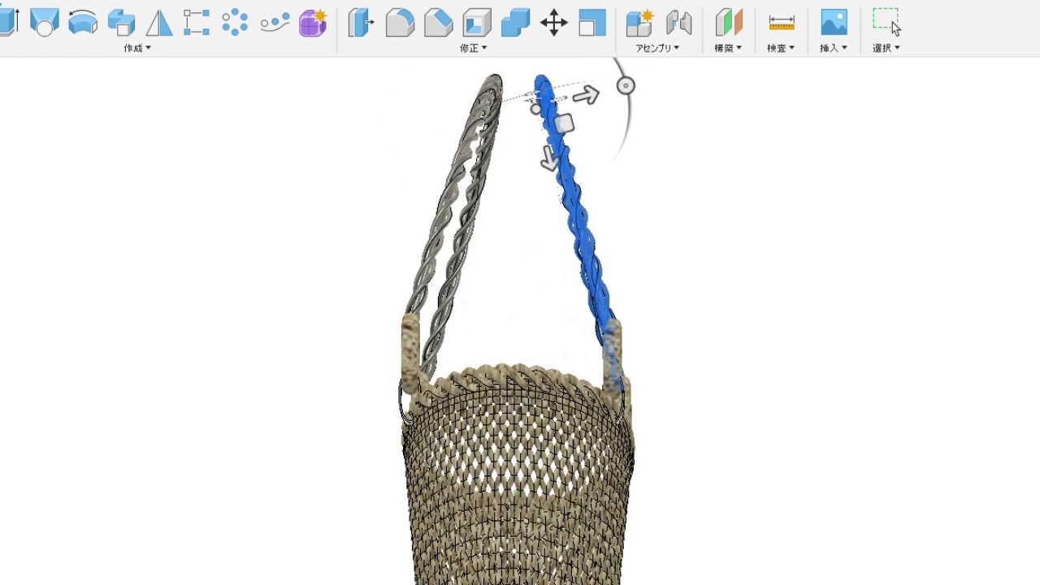
{"action": "left_click_drag", "start_coordinate": [564, 124], "coordinate": [558, 124]}
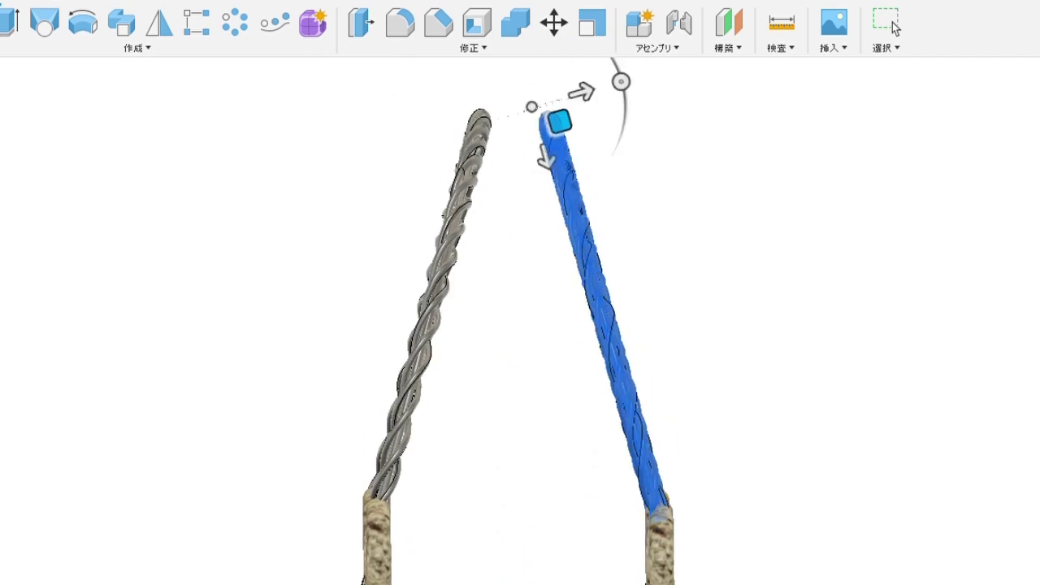
{"action": "key", "text": "Return"}
Combine the strands of the rope handles with the Combine command
{"action": "scroll", "coordinate": [528, 204], "scroll_direction": "down", "scroll_amount": 3}
{"action": "middle_click_drag", "start_coordinate": [553, 244], "coordinate": [447, 260], "text": "shift"}
{"action": "left_click", "coordinate": [515, 22]}
{"action": "middle_click_drag", "start_coordinate": [520, 244], "coordinate": [530, 243], "text": "shift"}
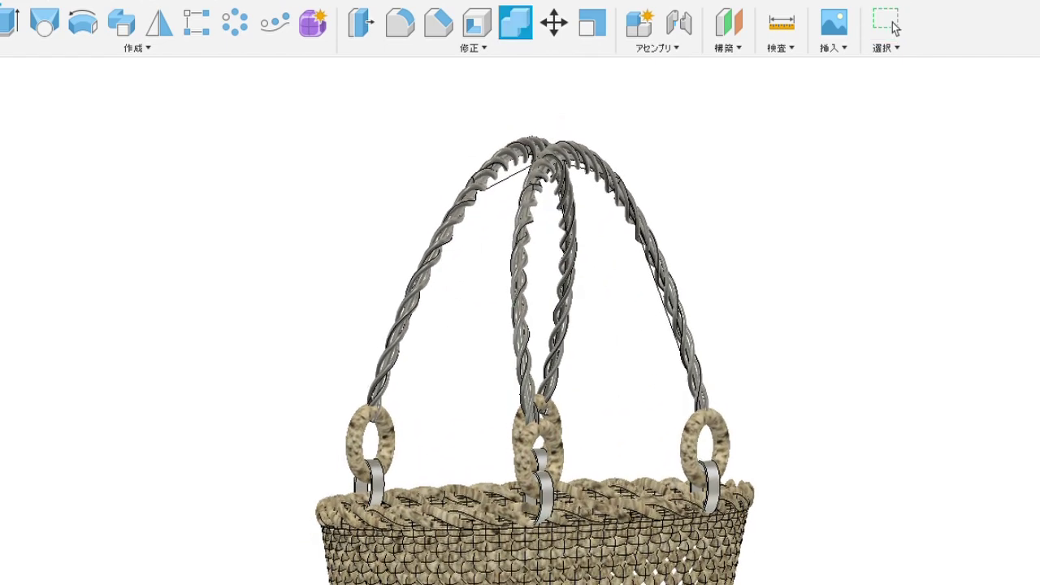
{"action": "scroll", "coordinate": [638, 341], "scroll_direction": "up", "scroll_amount": 4}
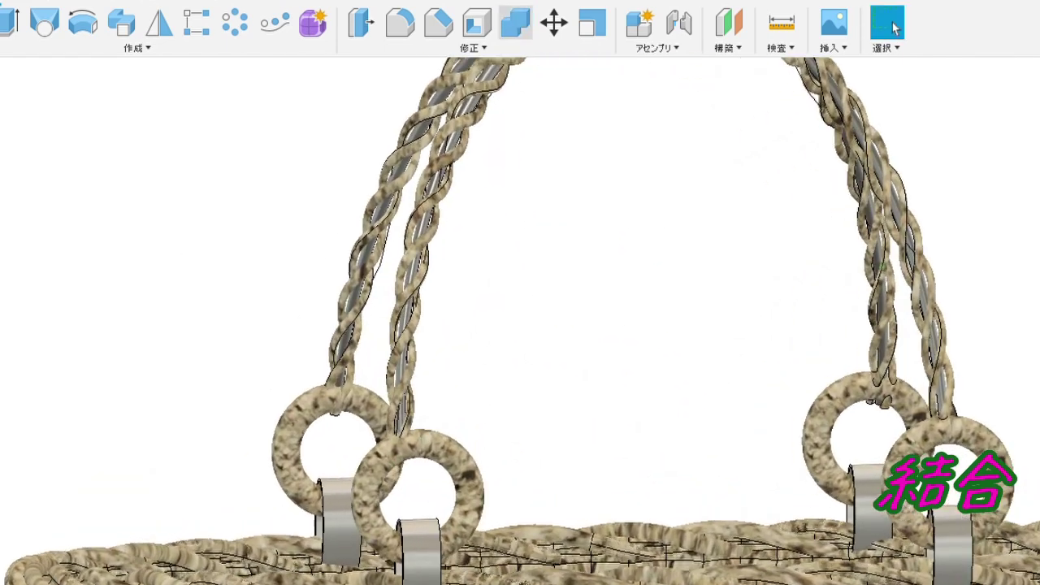